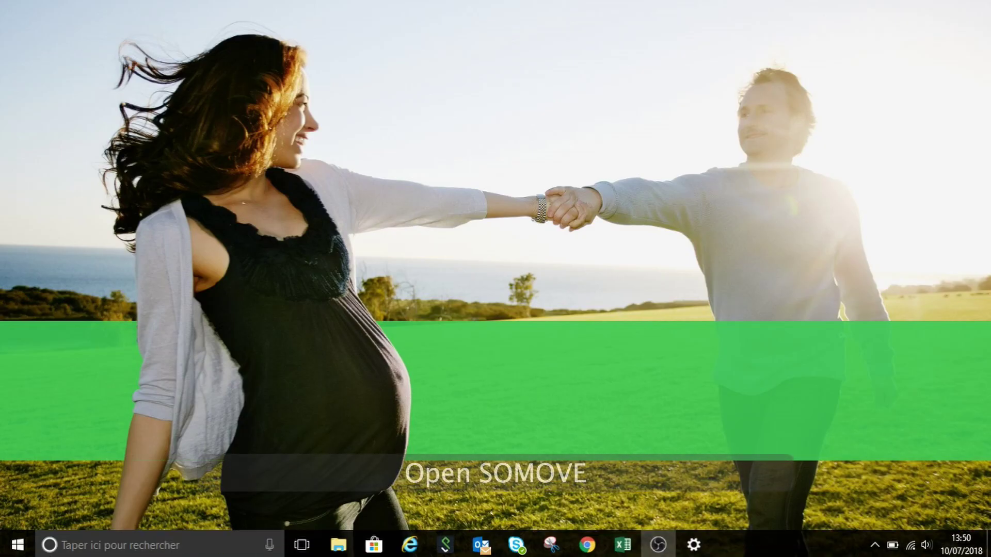
Launch SoMove from the Windows Start menu.
left_click(19, 544)
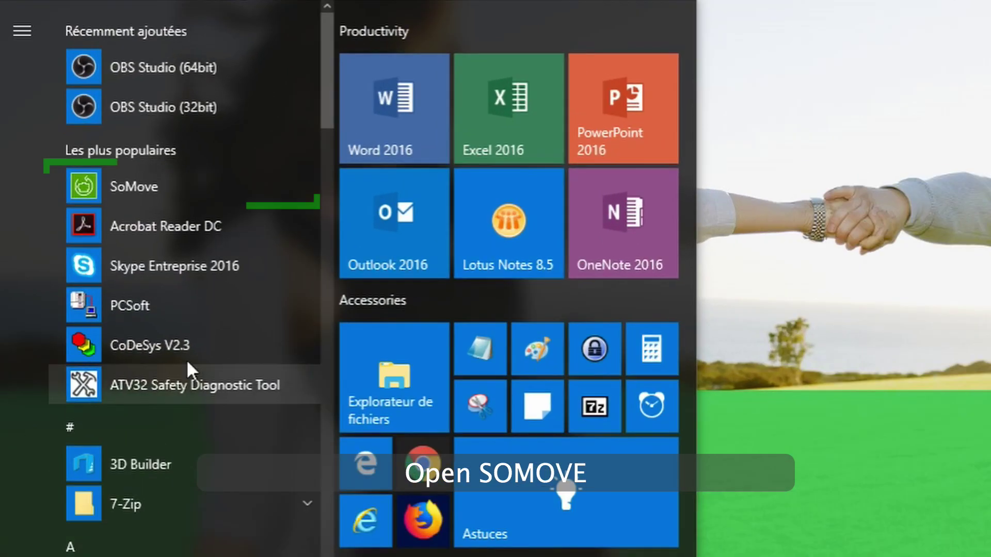
left_click(145, 198)
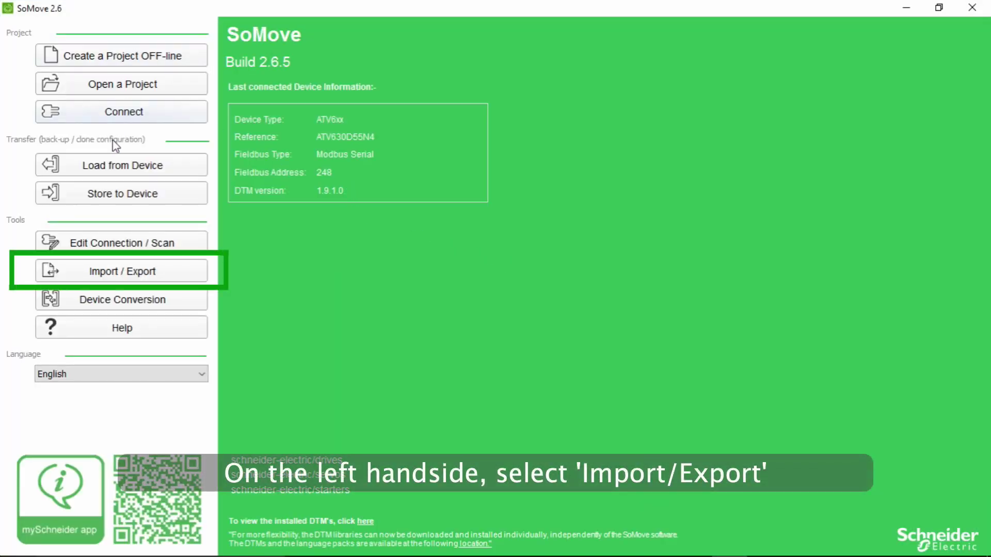
Browse to the DRVCONF folder on SE_VW3A1111 (D:) and select DriveConfPac3.cfg.
left_click(118, 272)
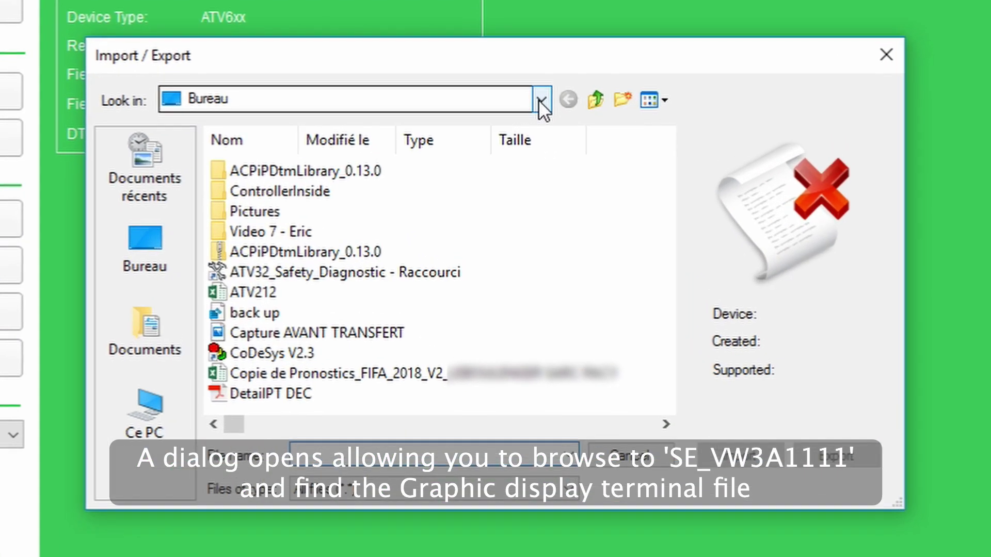
left_click(523, 169)
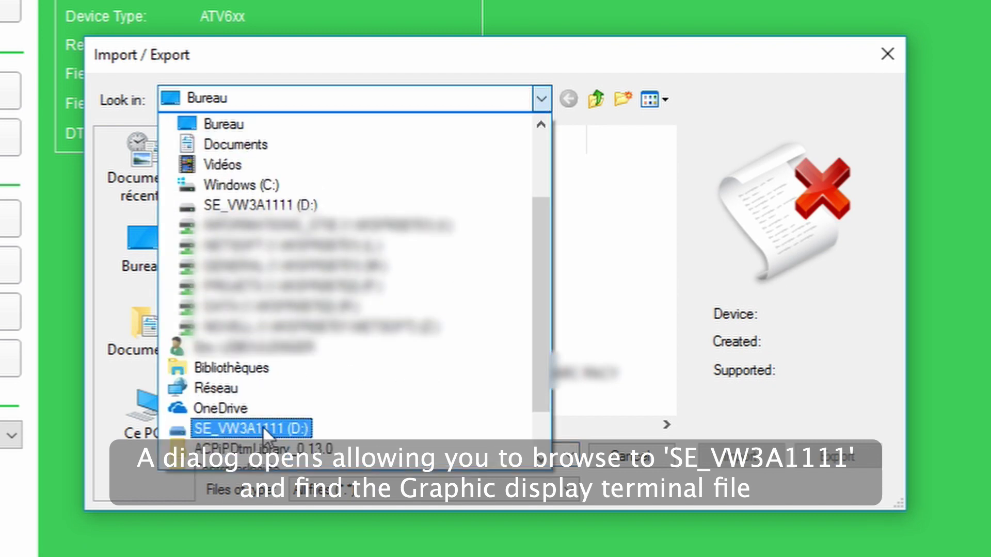
left_click(260, 428)
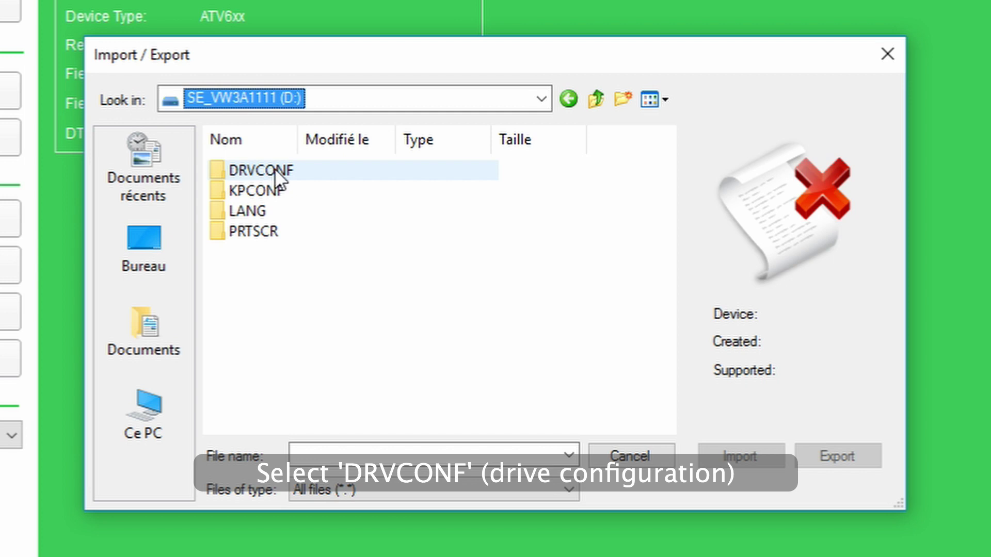
double_click(275, 168)
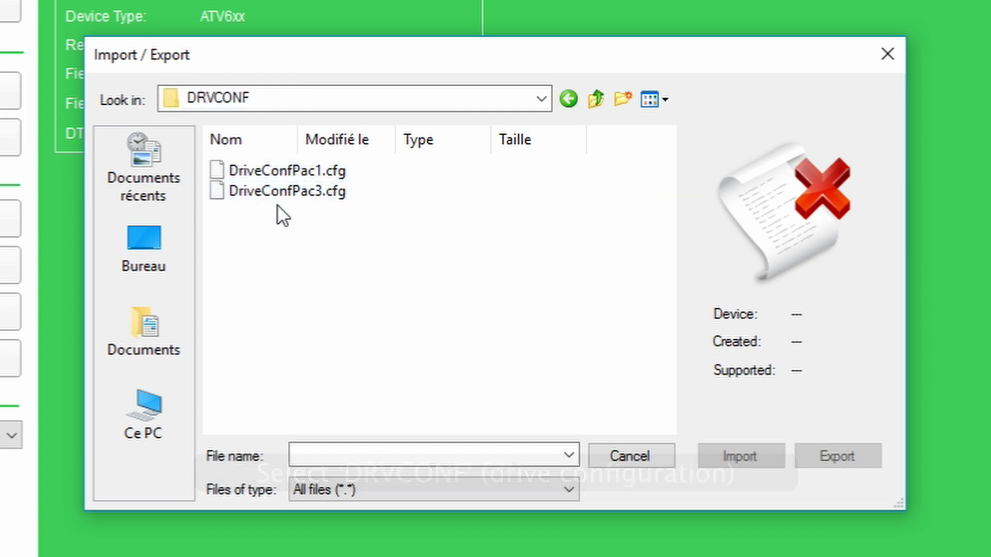
left_click(284, 194)
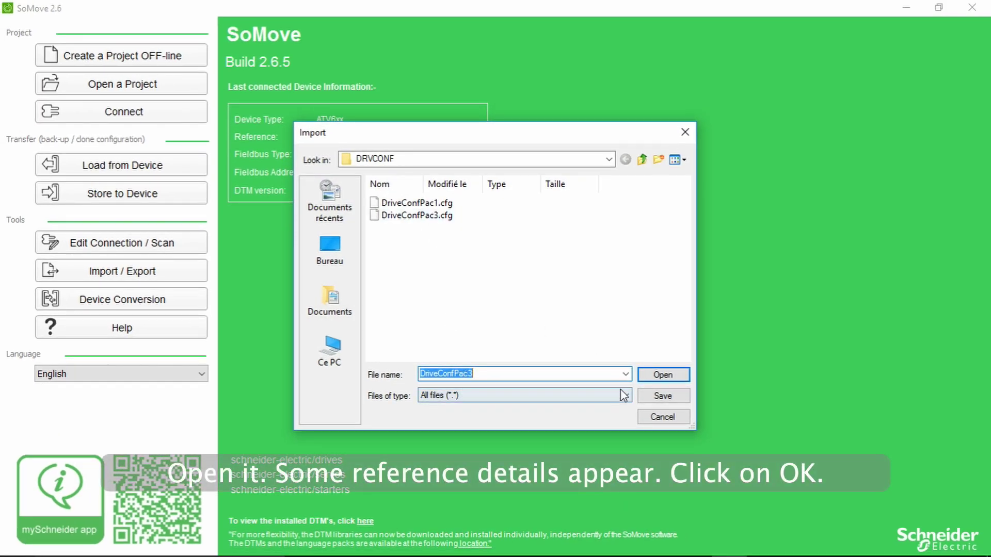
Import DriveConfPac3.cfg and accept the ATV930U07N4 reference details to create the project.
left_click(663, 375)
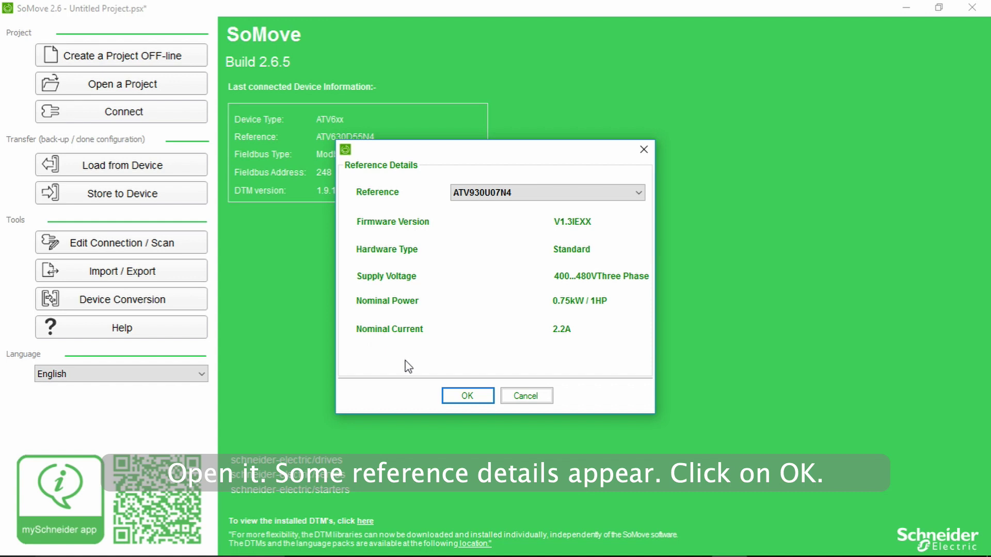
left_click(478, 398)
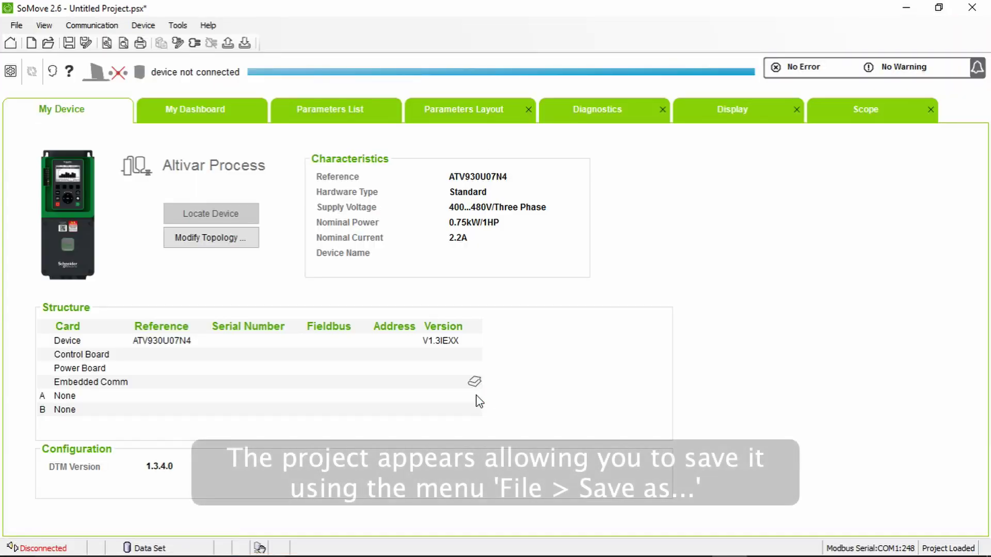
Display the Parameters List with codes and values, then bring up the File menu's save options.
left_click(345, 111)
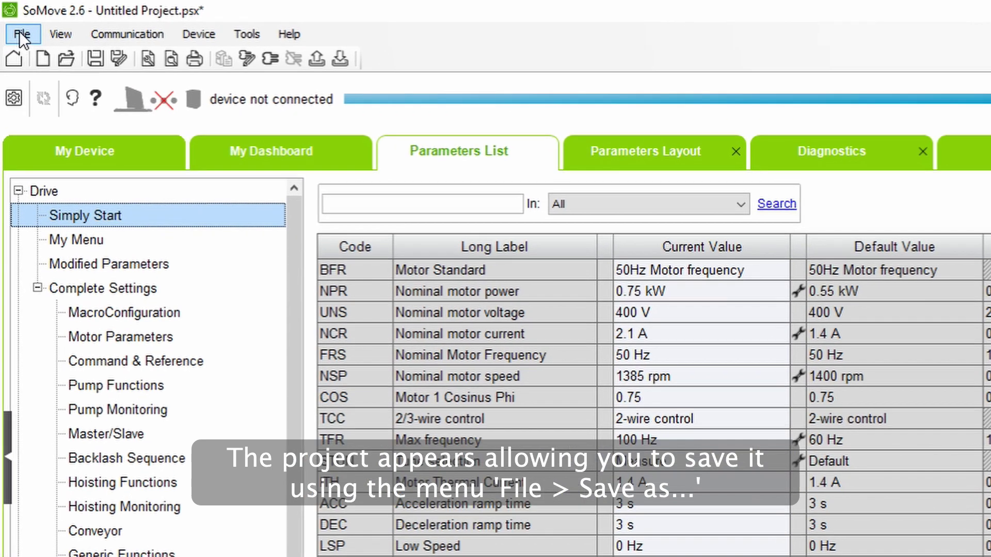
left_click(16, 28)
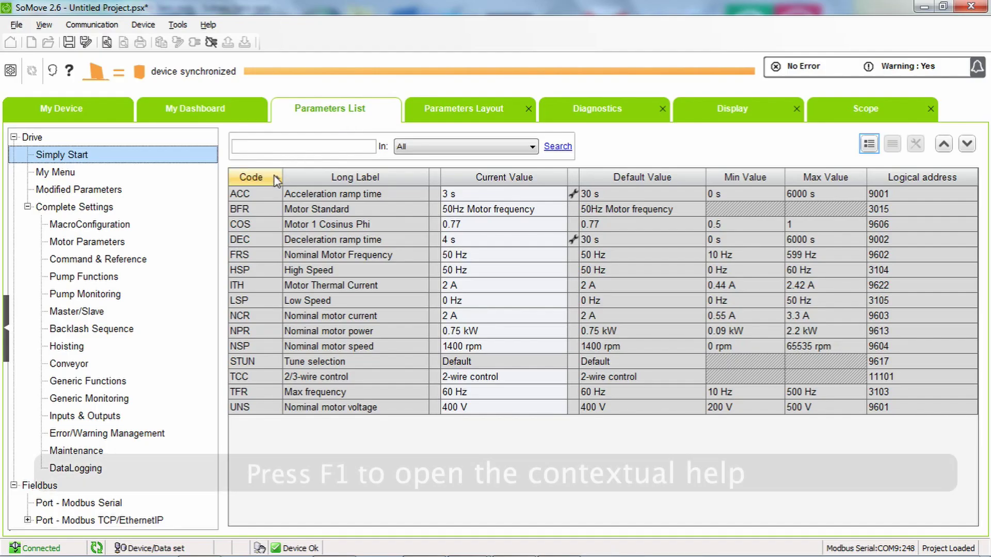
Open contextual help for the ACC acceleration parameter.
left_click(267, 194)
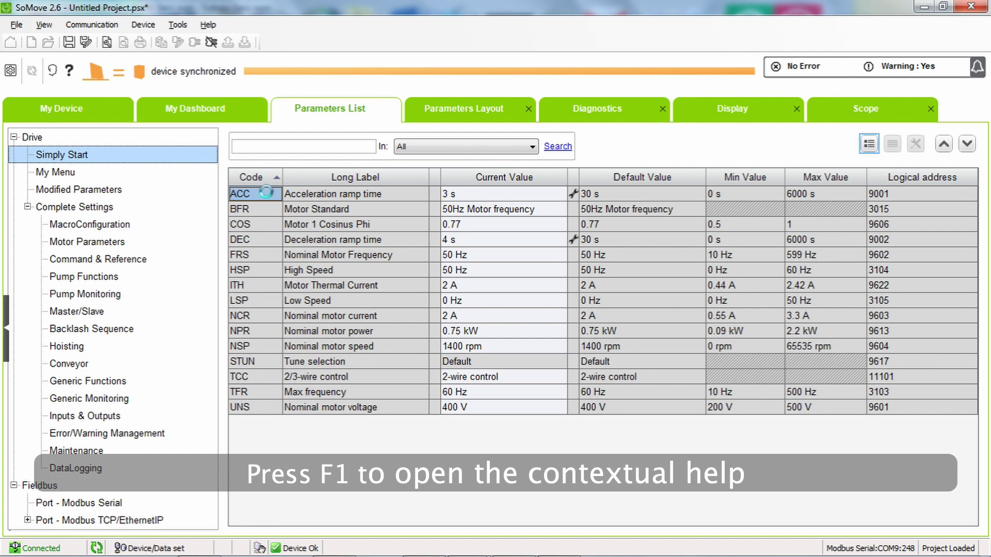
key("F1")
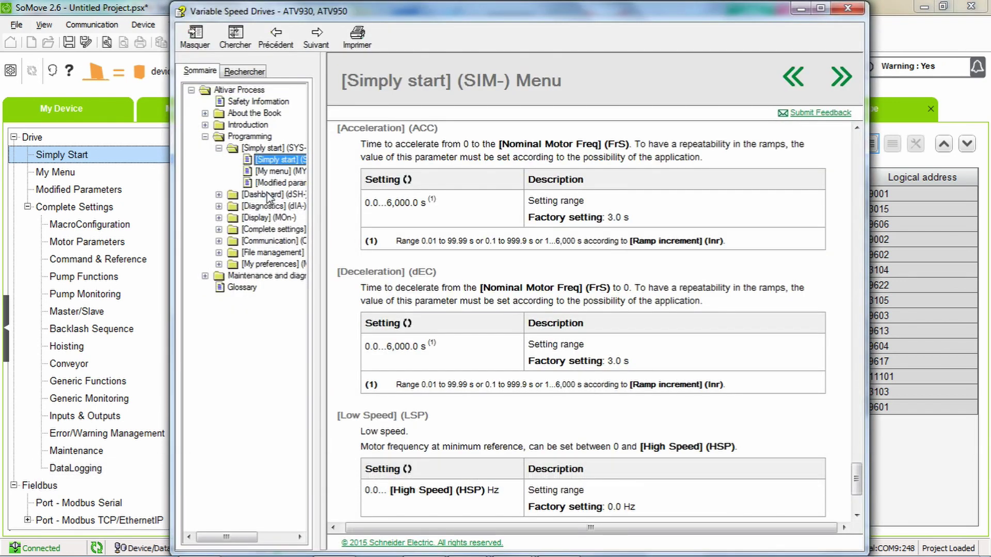